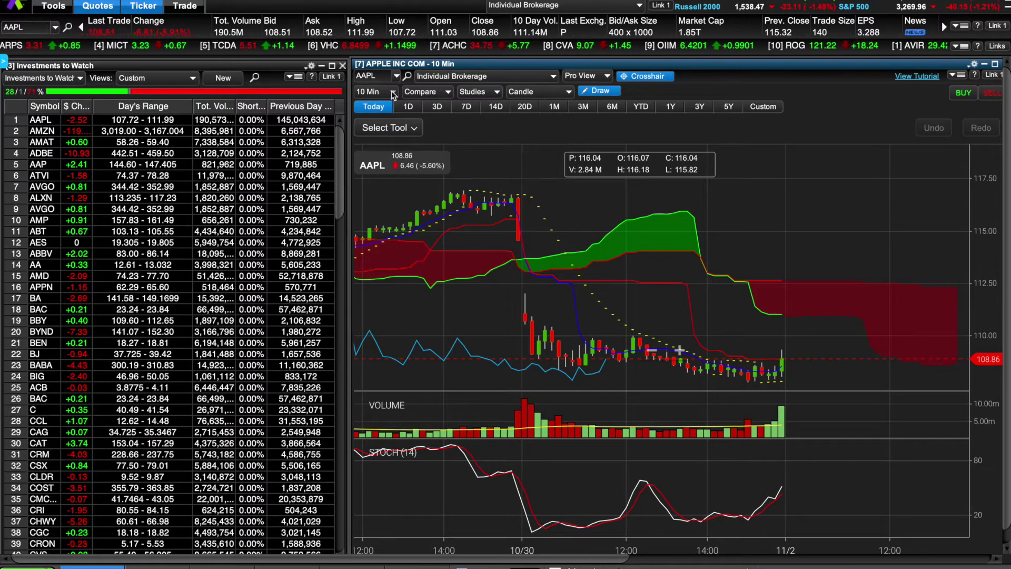
- Show the AAPL chart over the 3M range with daily candles and extend its visible history back to mid-July
left_click(583, 106)
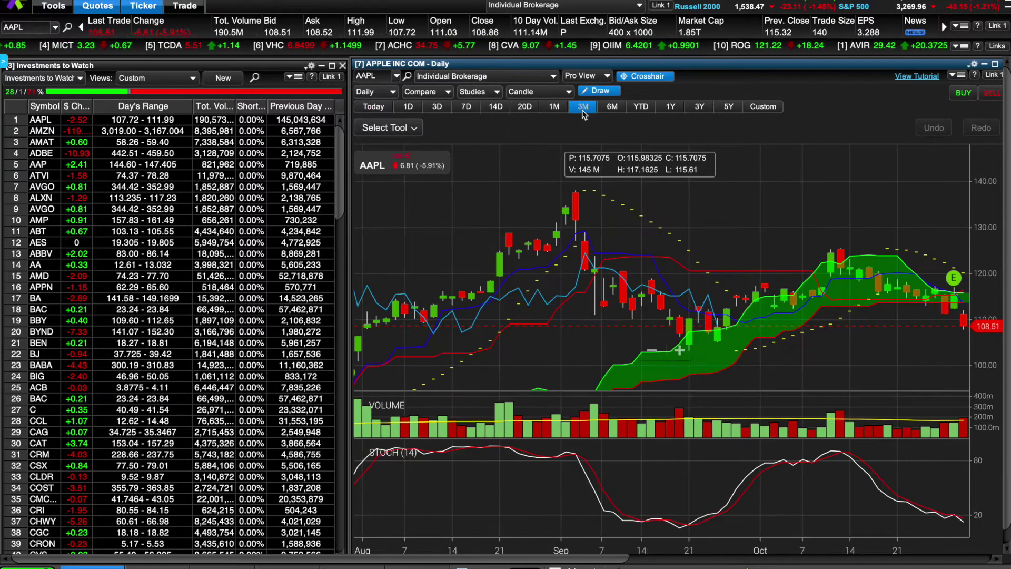
left_click(652, 351)
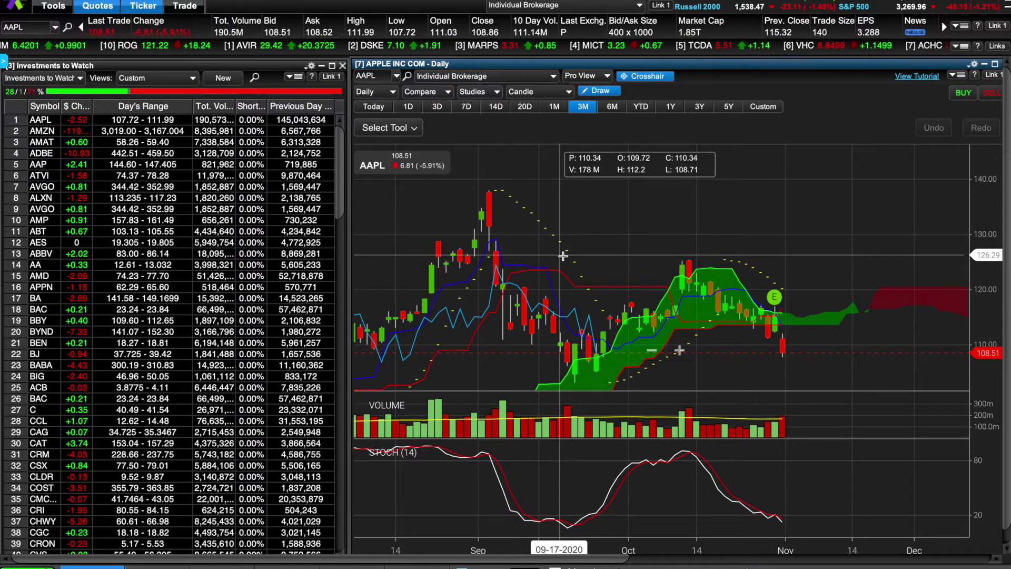
left_click(655, 351)
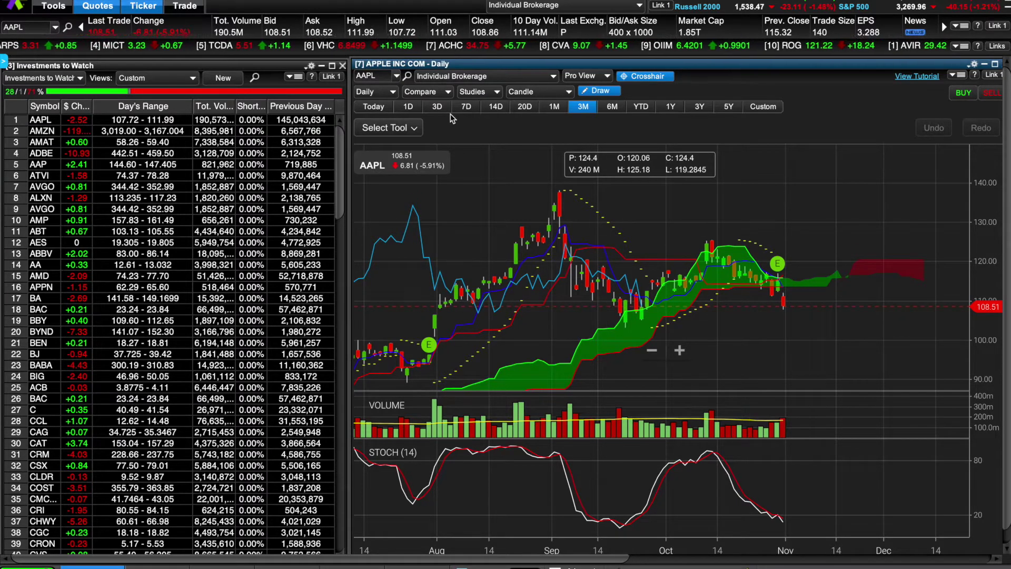
- Display the AAPL chart over the 3D range with 60 Min candles, extending the visible history back to about October 15
left_click(437, 106)
left_click(393, 91)
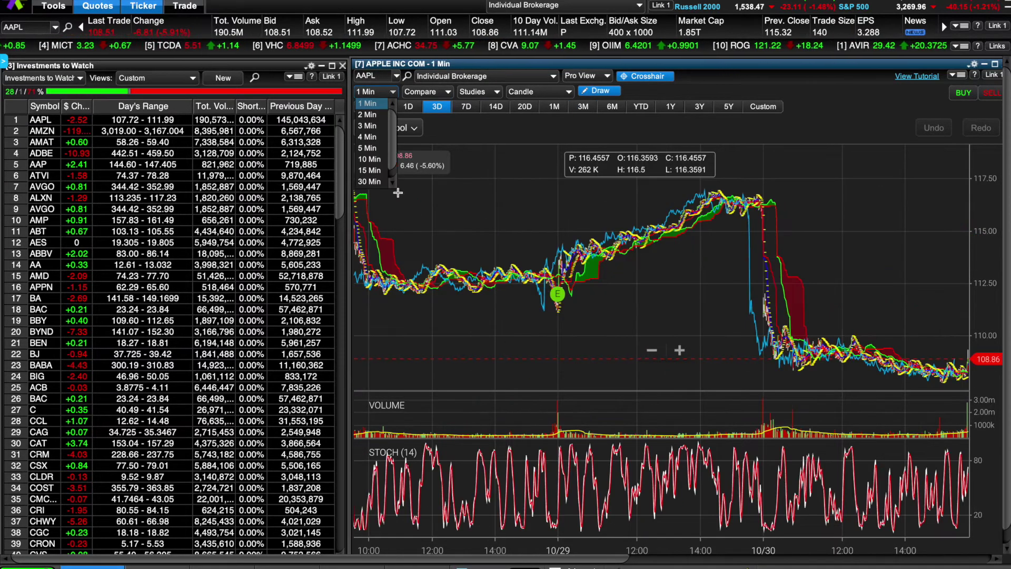
scroll(375, 158, "down", 1)
left_click(381, 182)
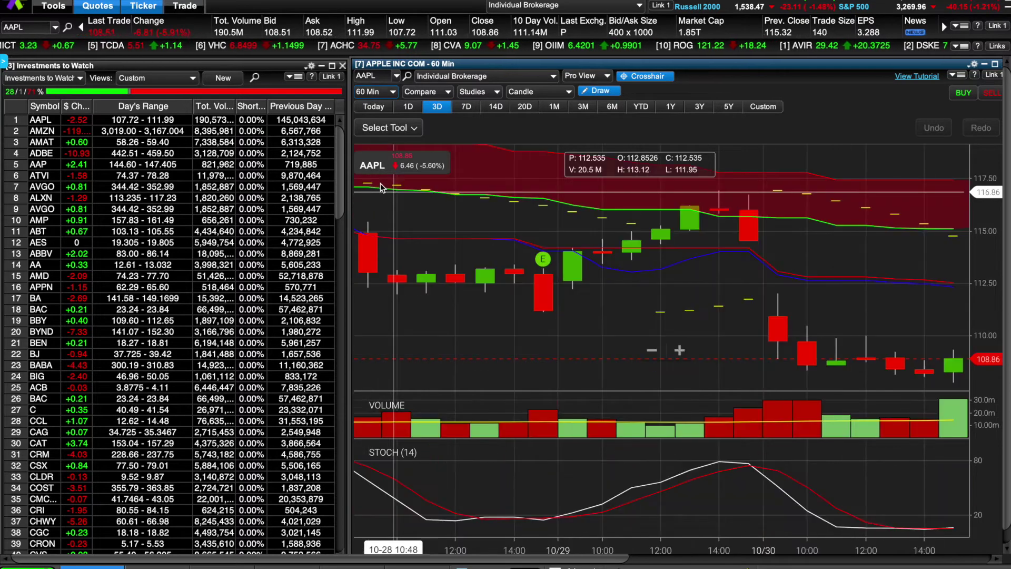
left_click(653, 351)
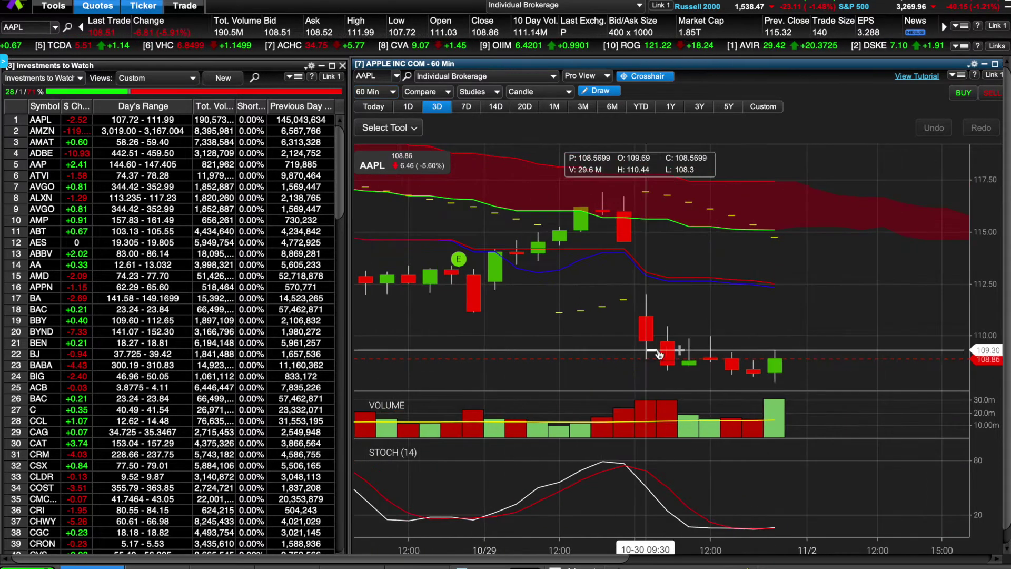
left_click(658, 352)
left_click(657, 351)
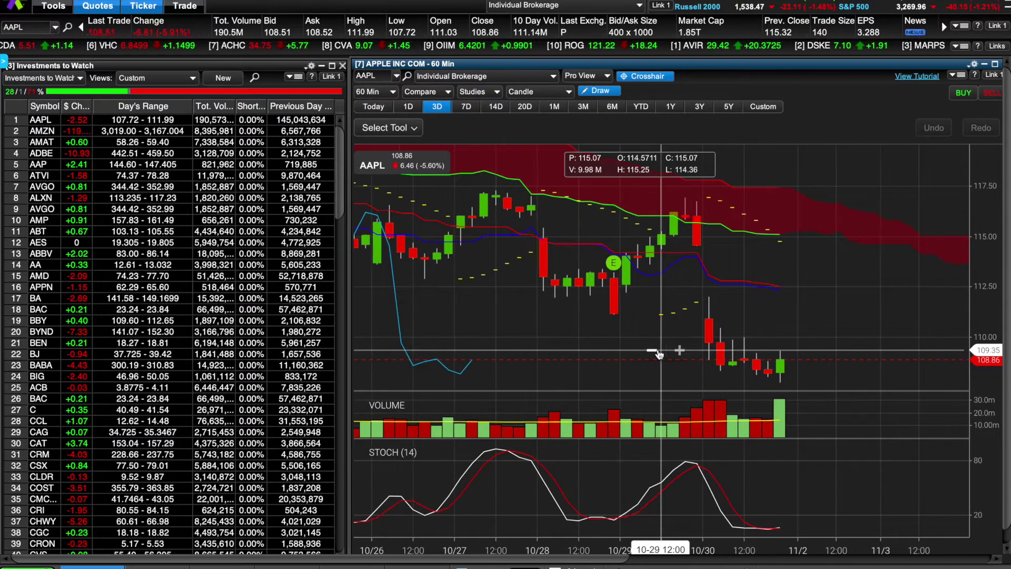
left_click(658, 352)
left_click(657, 352)
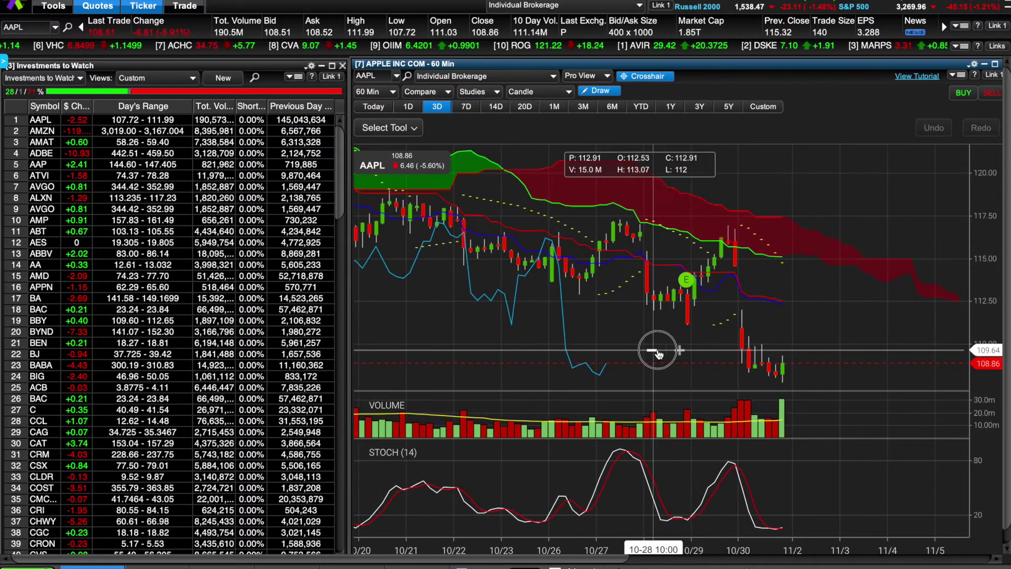
left_click(658, 351)
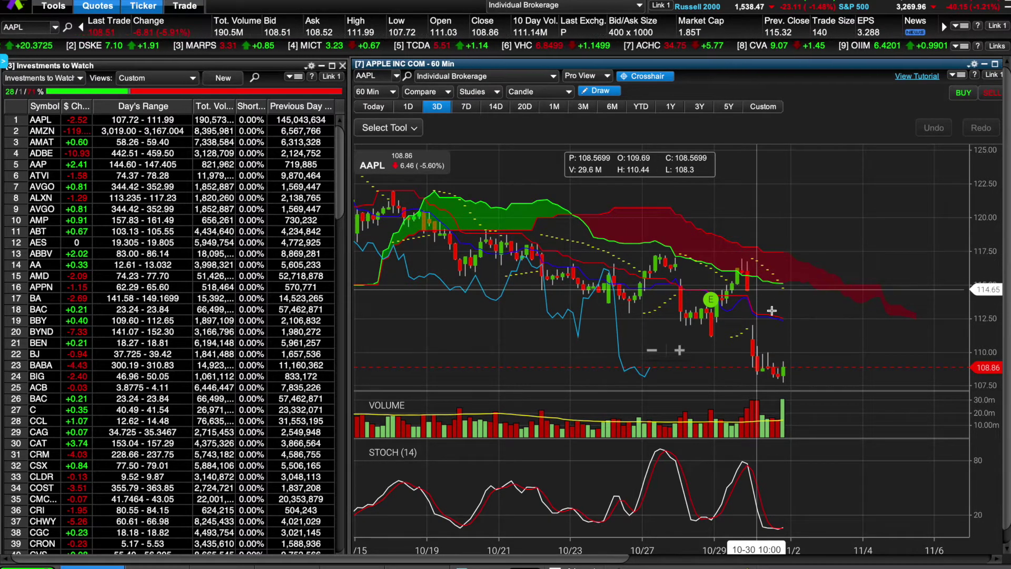
- Switch the AAPL chart to Today with 10 Min candles, include the previous afternoon, and examine the latest price dips against volume
left_click(383, 107)
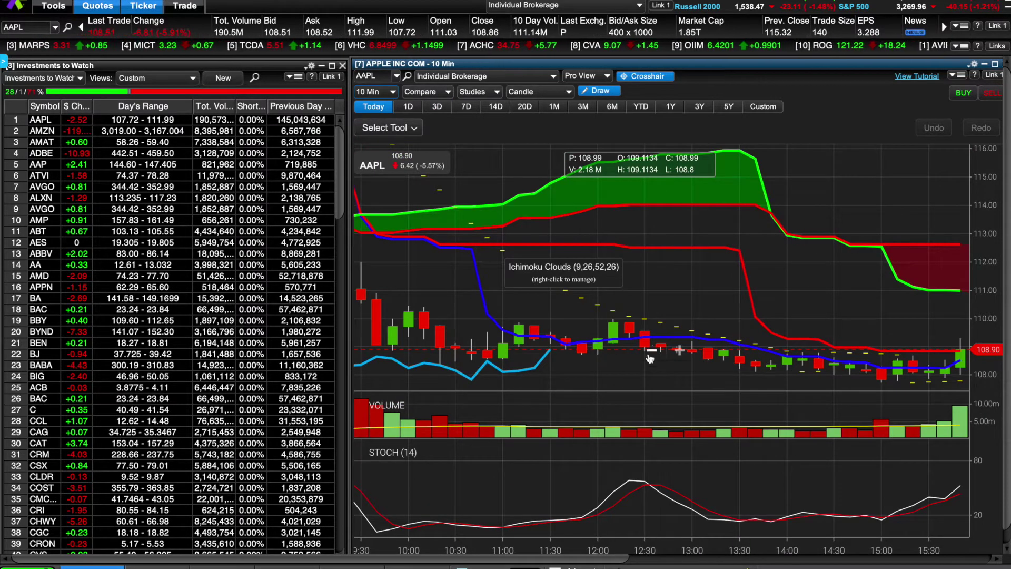
scroll(637, 358, "down", 3)
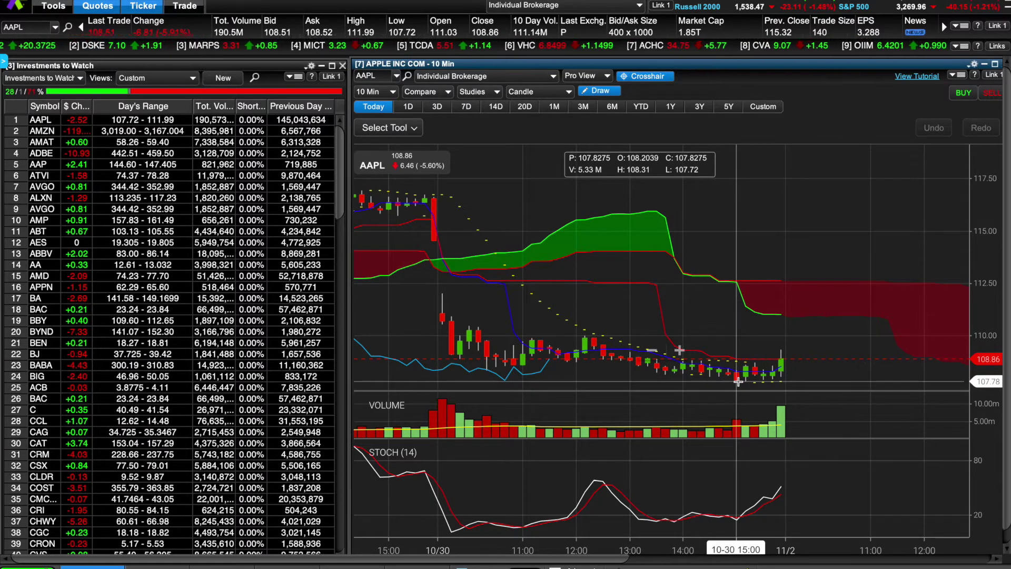
left_click(700, 433)
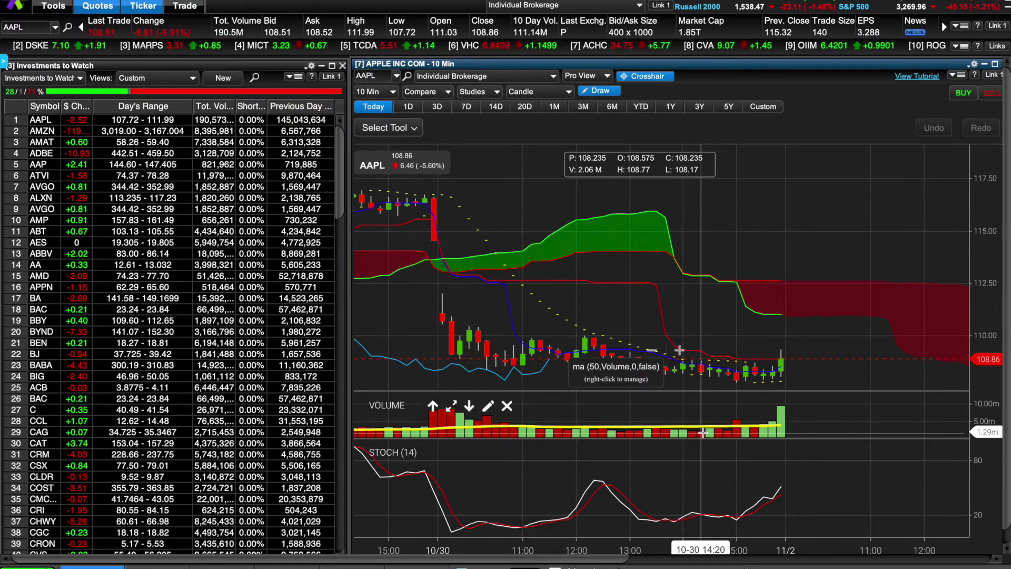
left_click(705, 379)
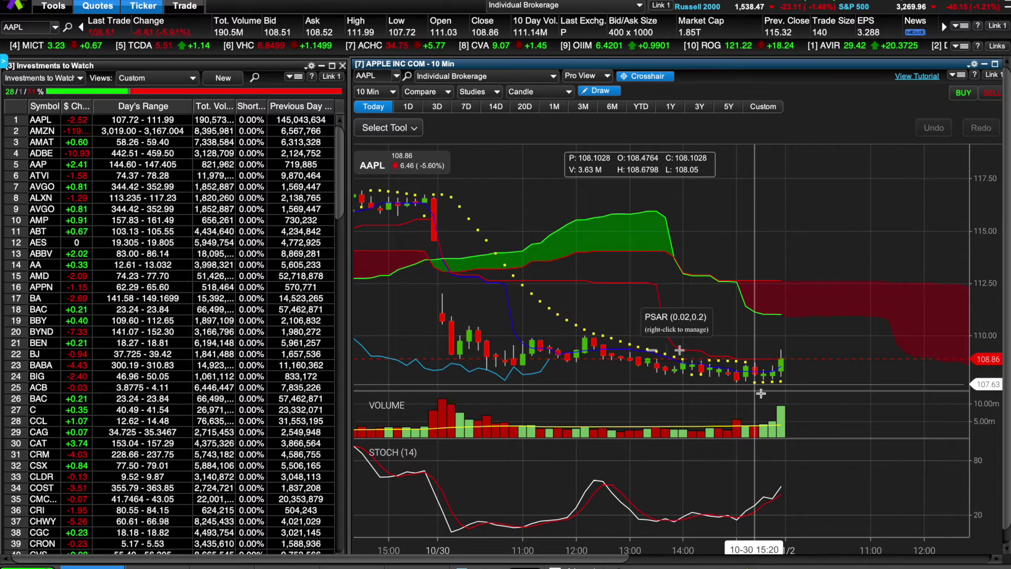
mouse_move(762, 400)
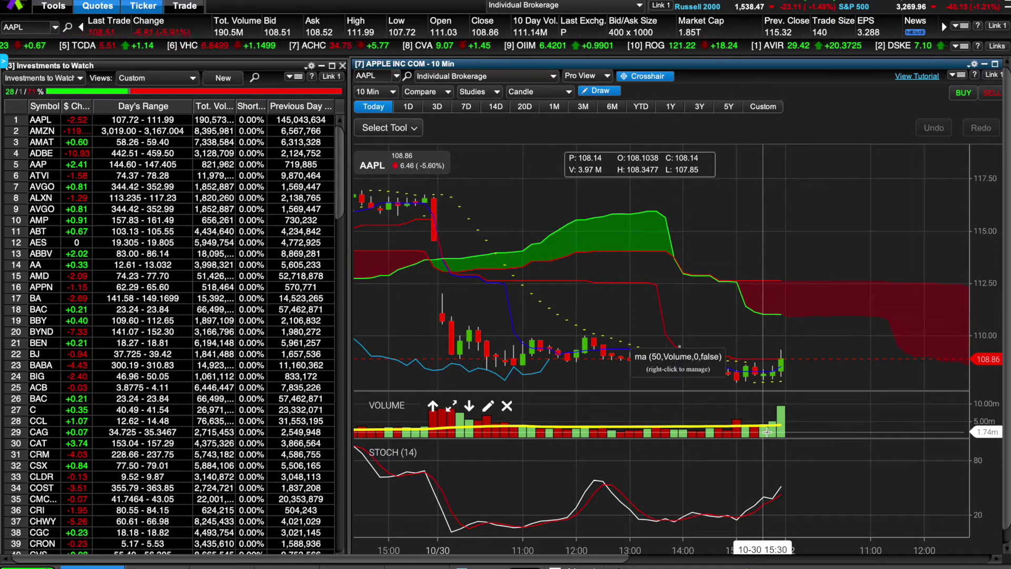
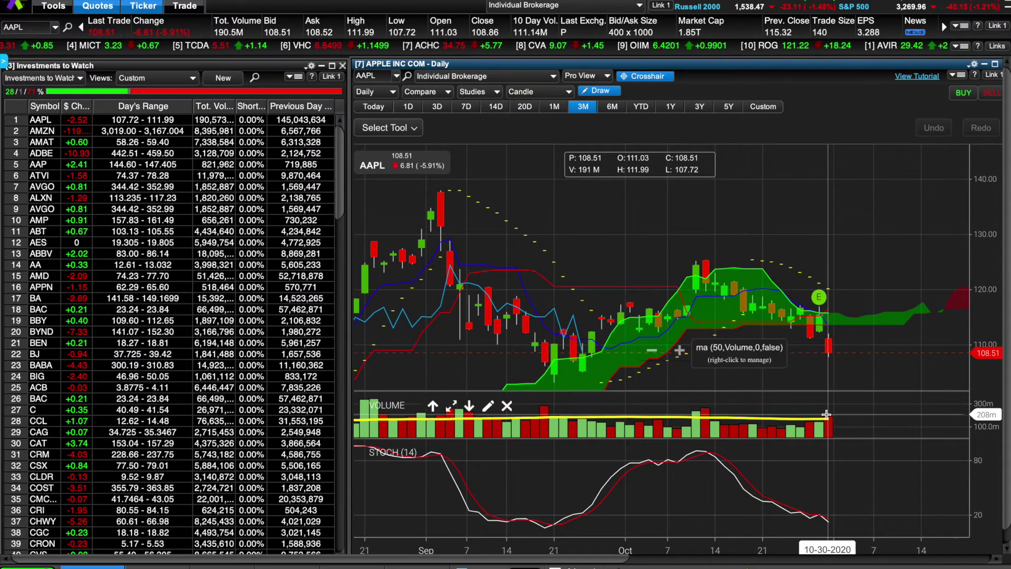
- Return the AAPL chart to the 3D range at 60 Min, showing mid-October onward with empty space after the last candle
left_click(435, 106)
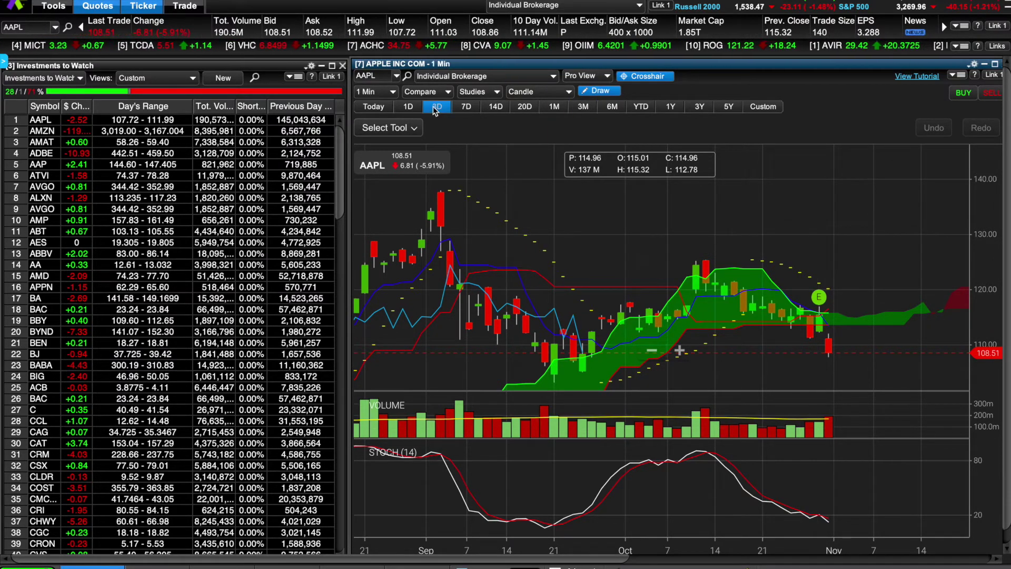
left_click(376, 92)
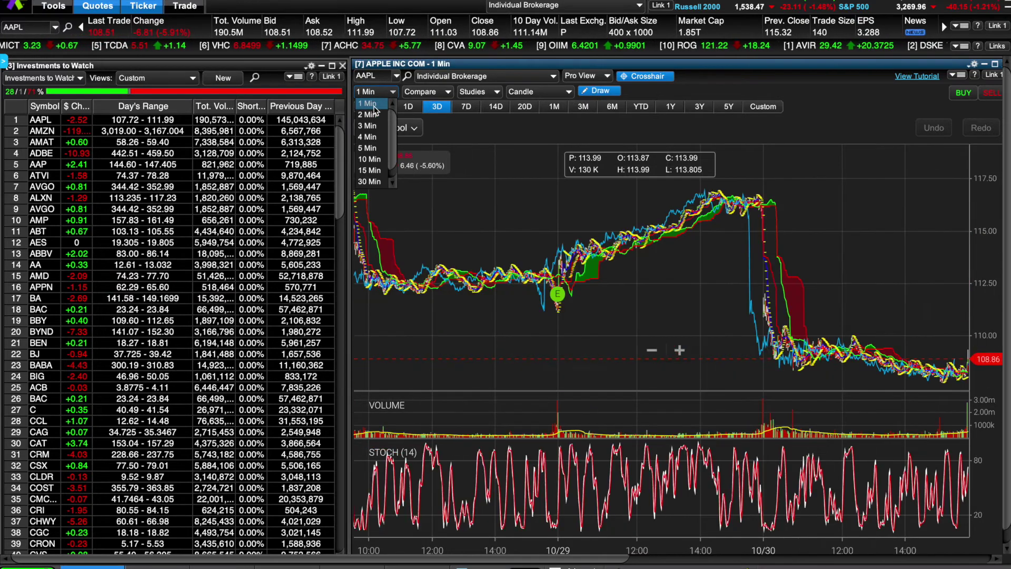
left_click(389, 182)
left_click(375, 92)
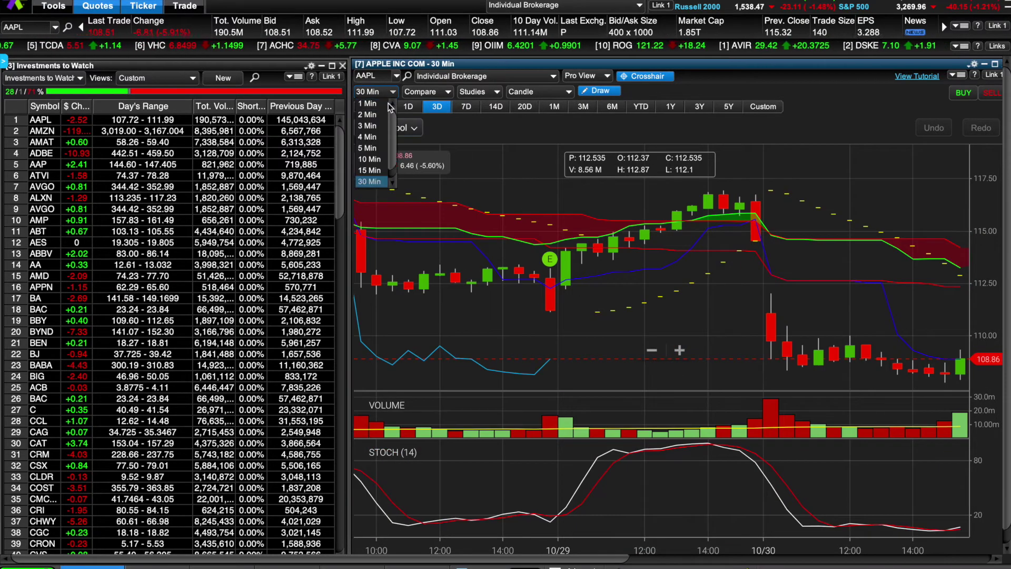
left_click(381, 182)
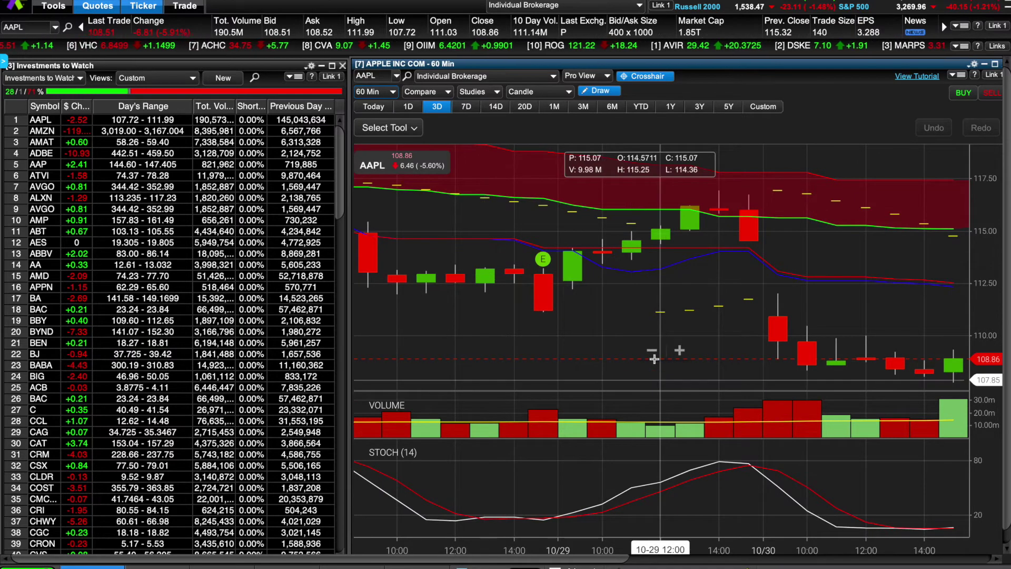
scroll(653, 354, "down", 5)
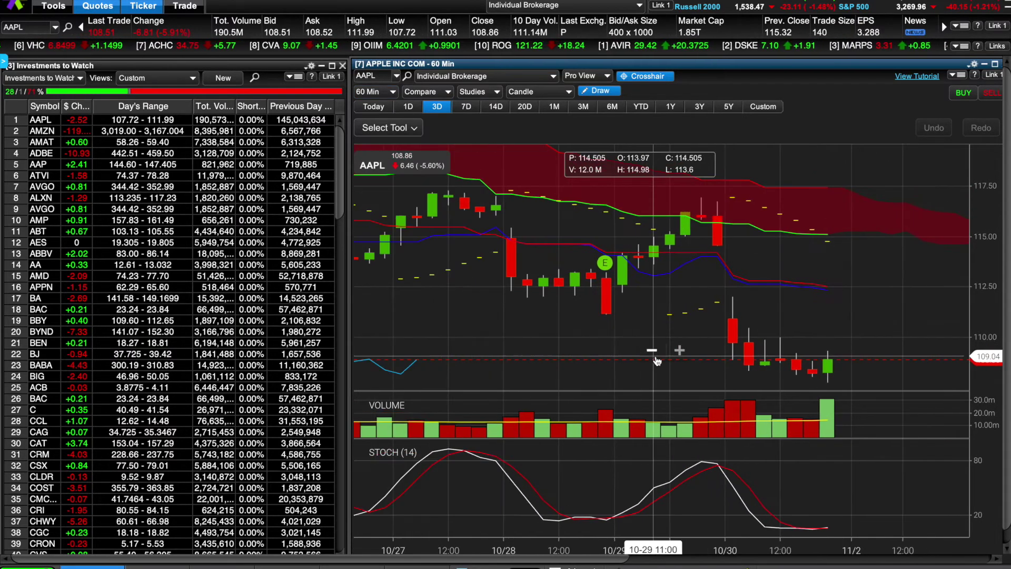
left_click(653, 352)
left_click(654, 352)
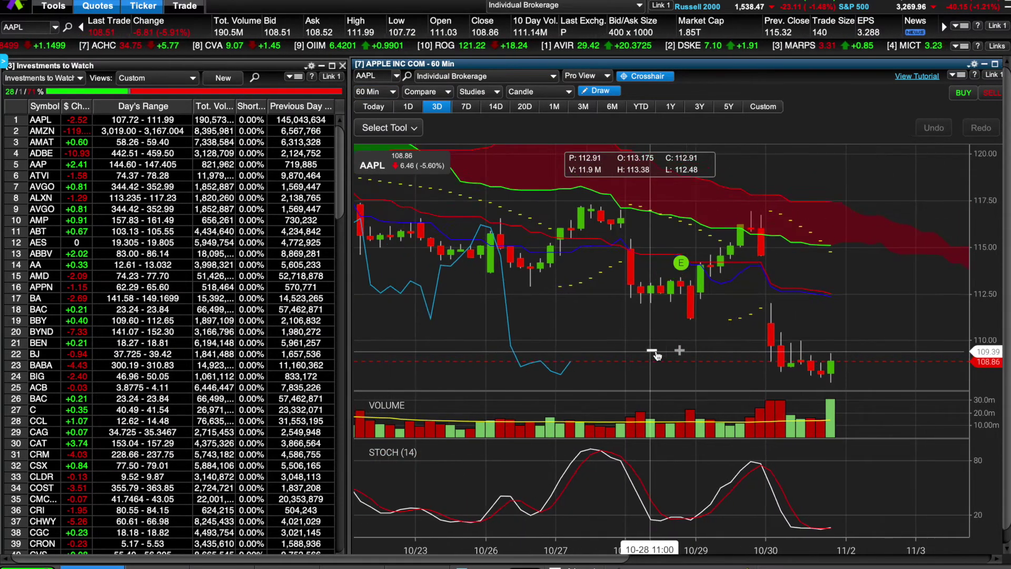
left_click(652, 351)
left_click(654, 352)
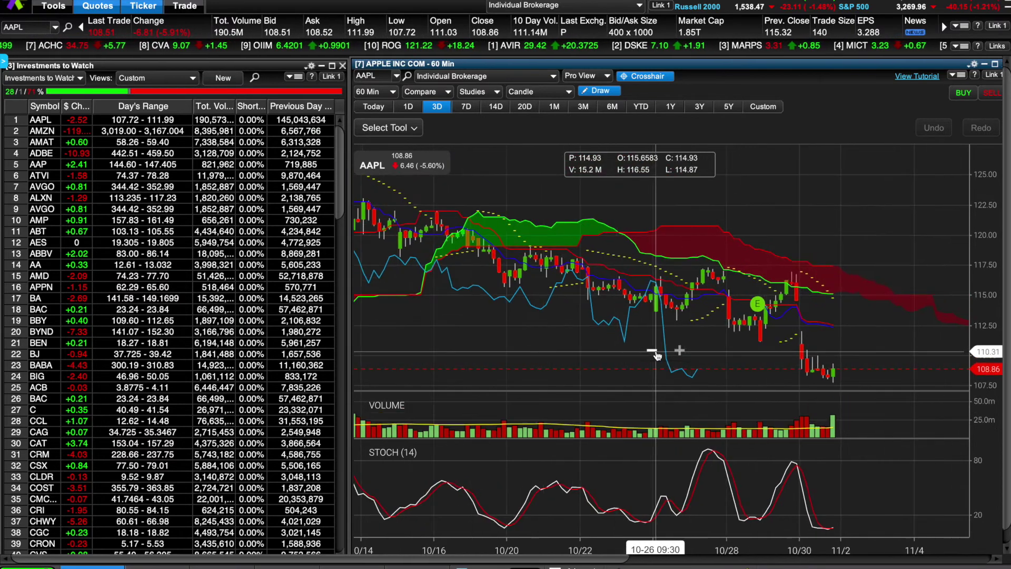
left_click_drag(699, 344, 635, 336)
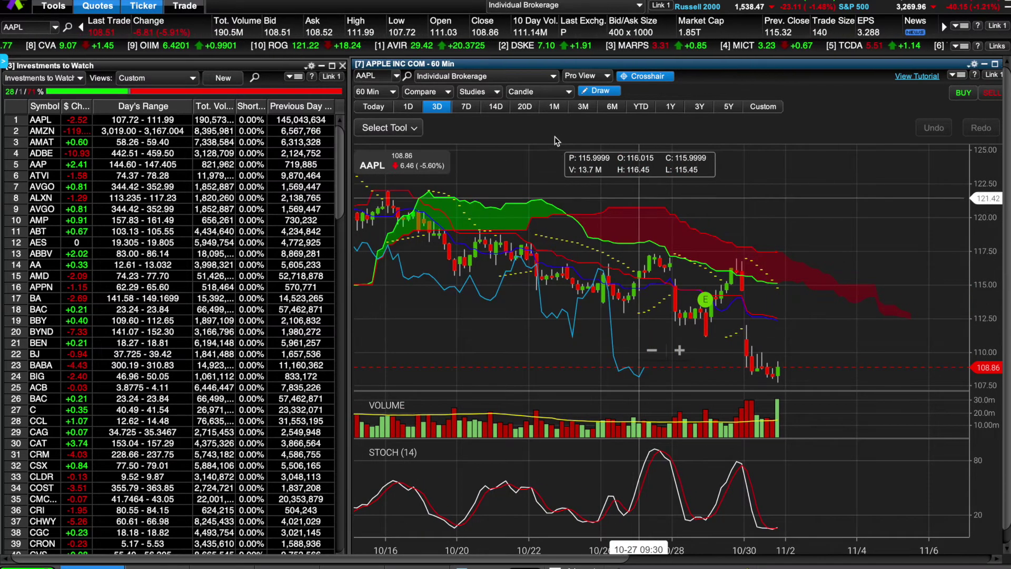
- Bring back the Today view of AAPL with 10 Min candles and extend it back to the afternoon of October 29
left_click(387, 92)
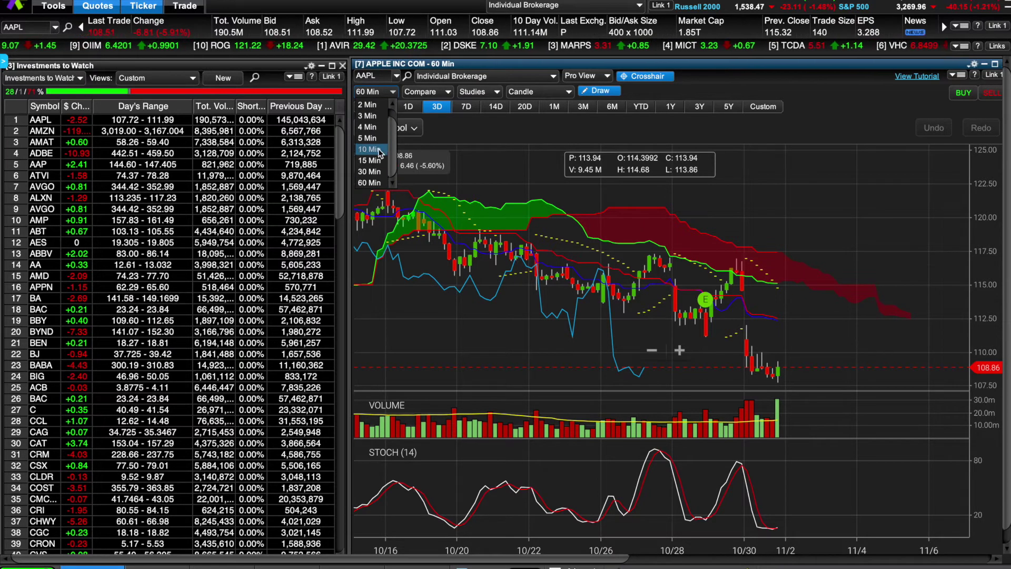
left_click(387, 109)
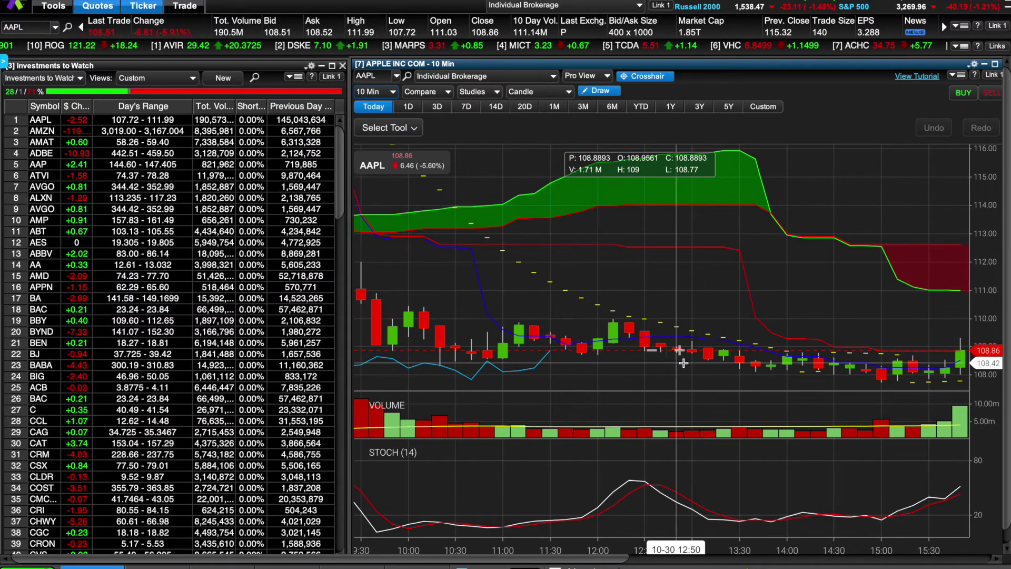
scroll(656, 354, "down", 5)
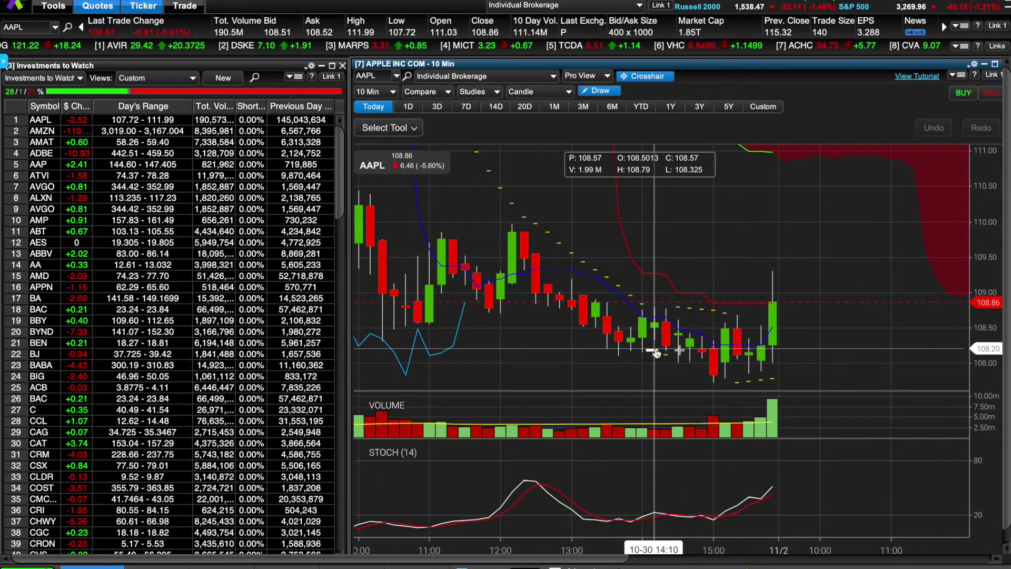
scroll(656, 354, "down", 2)
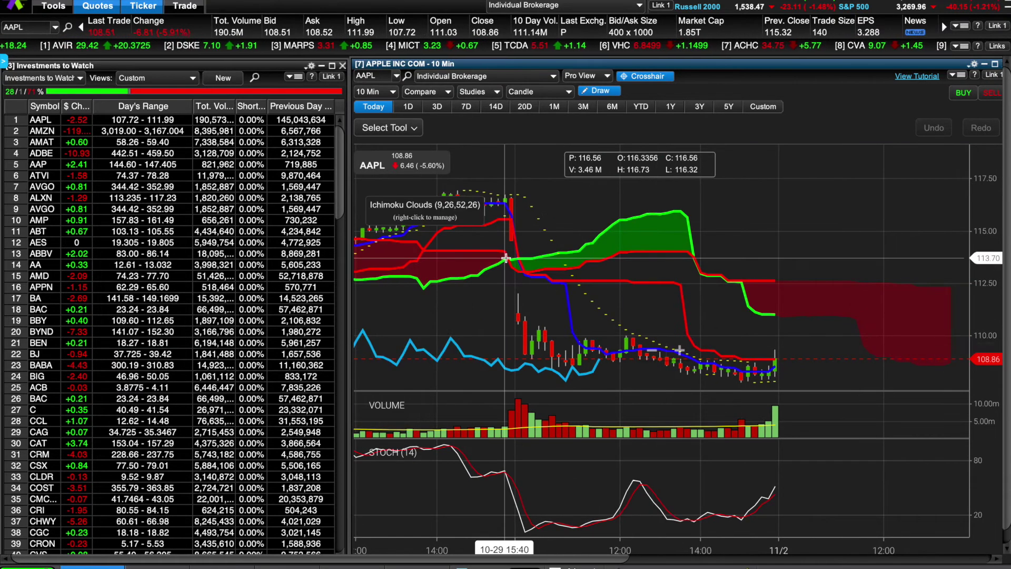